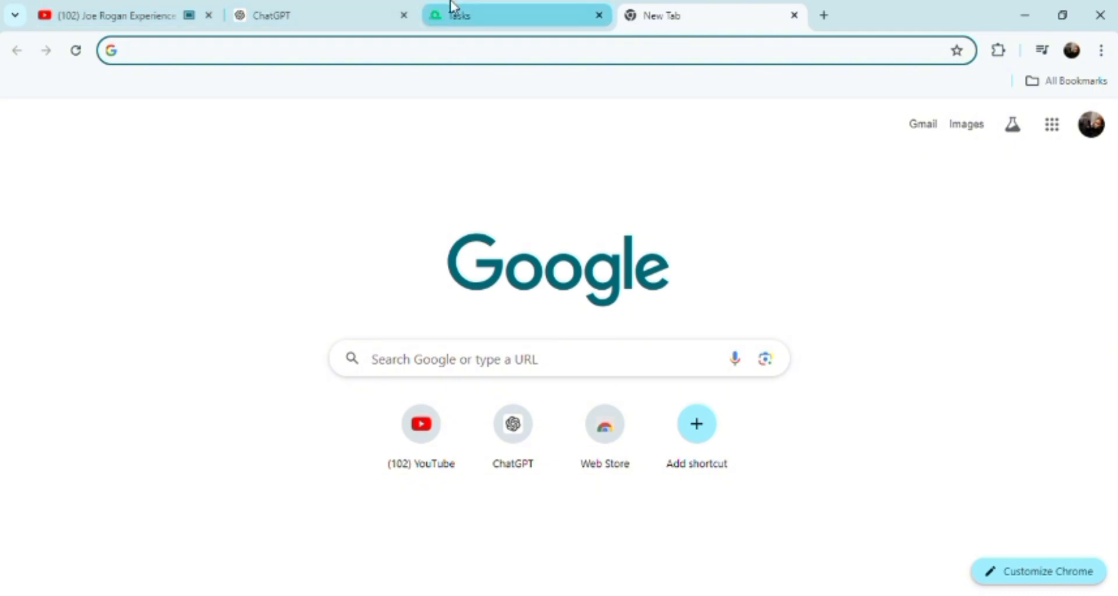
# Switch to the Chrome tab with the monday dev Tasks board showing Sprint 1's Task 1 and Task 2
pyautogui.click(464, 19)
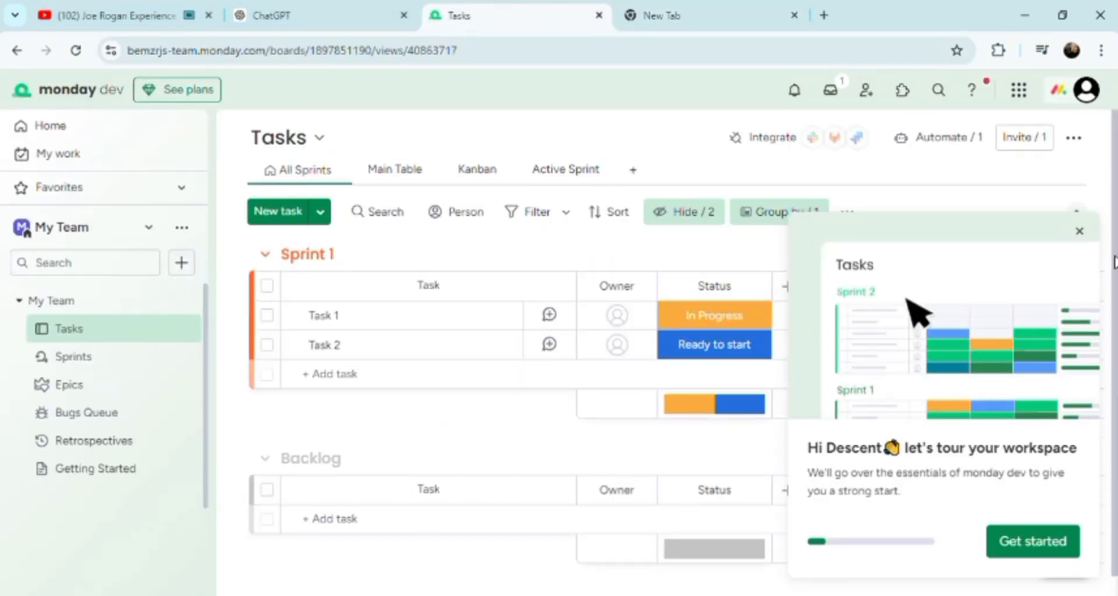
pyautogui.scroll(-1, 518, 372)
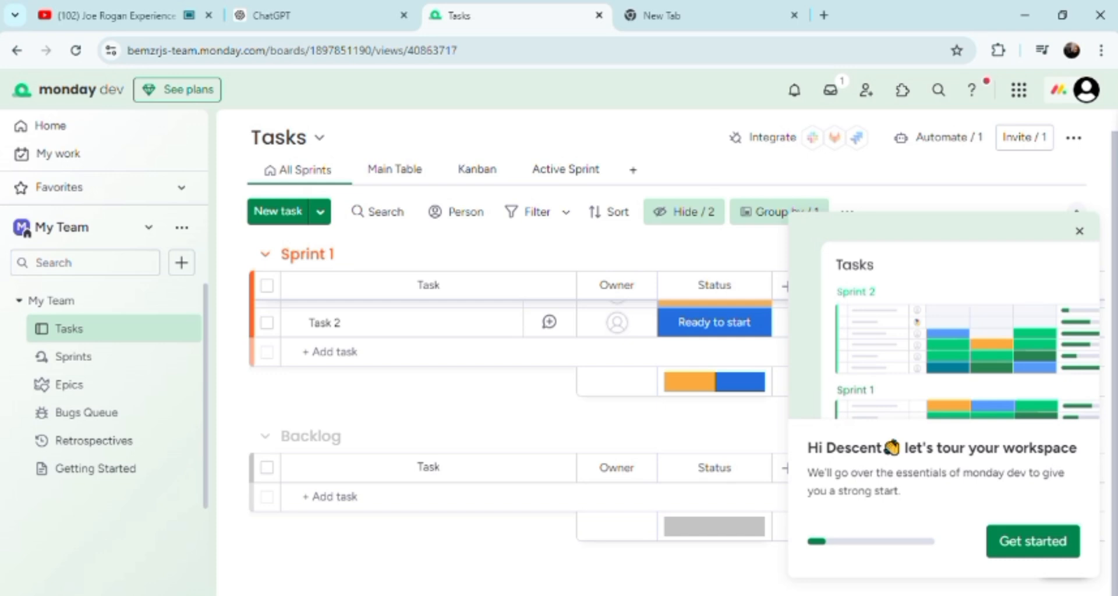
pyautogui.scroll(1, 518, 373)
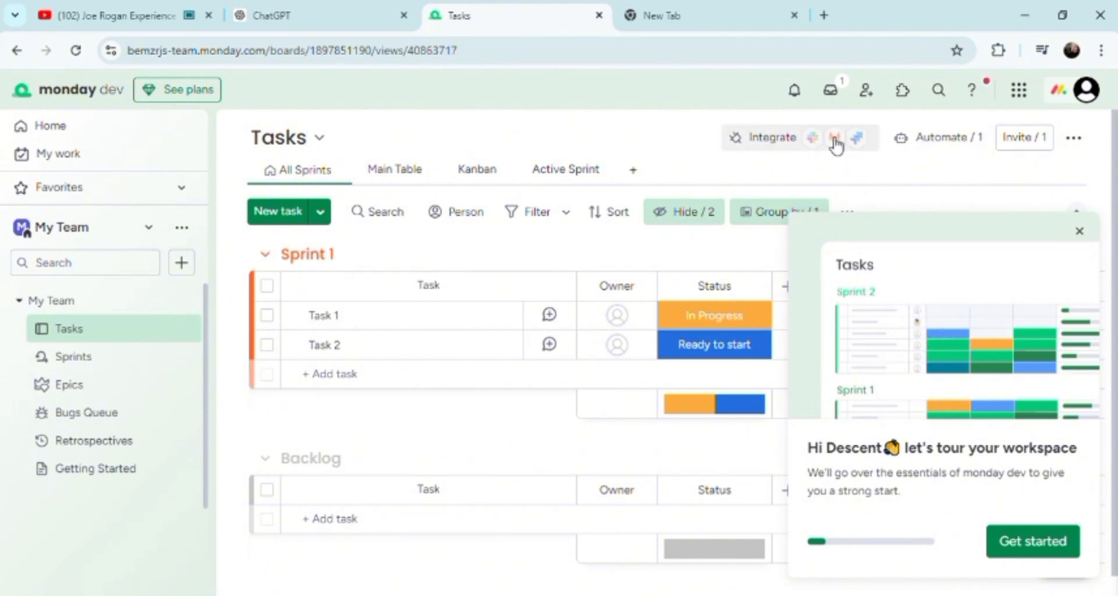
# Create a form named New Form in the My Team workspace from the Add new menu
pyautogui.click(182, 263)
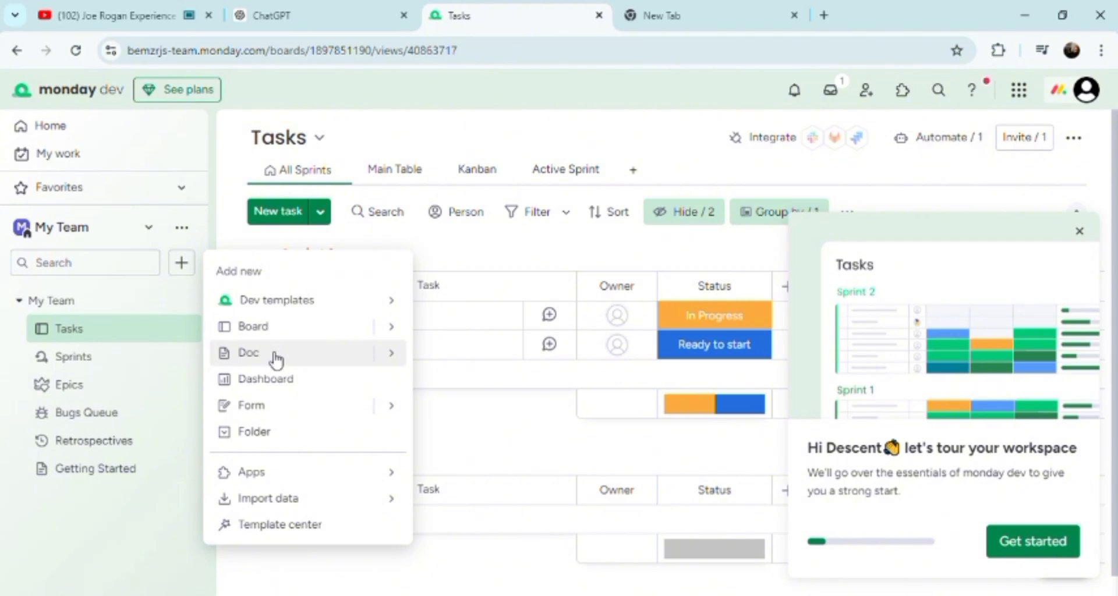
pyautogui.click(285, 416)
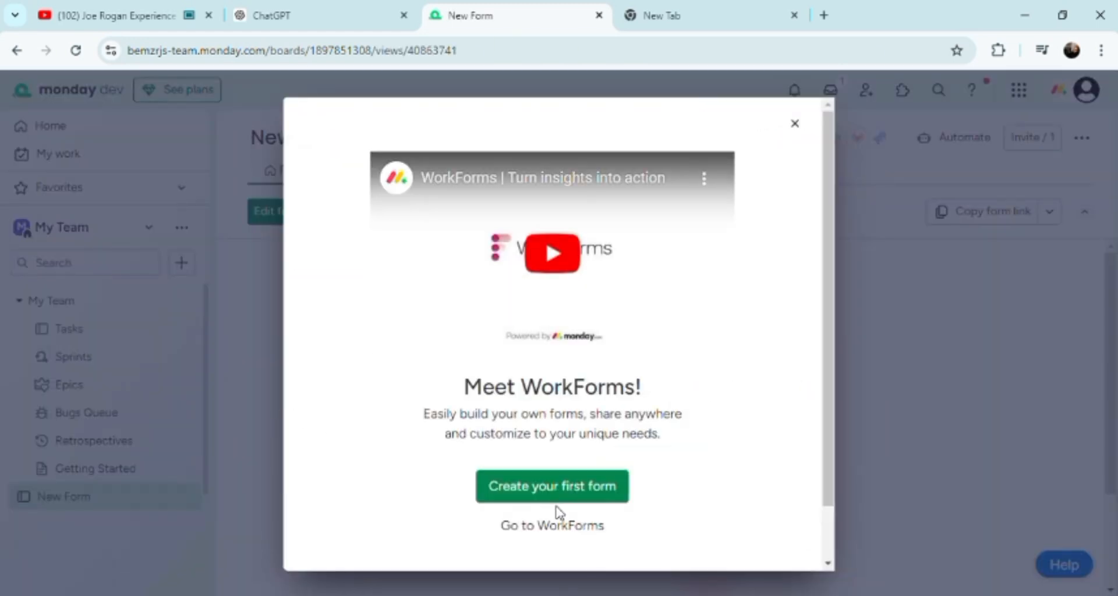
# Start the first WorkForms form, then close the form builder to reach the Form view
pyautogui.click(593, 499)
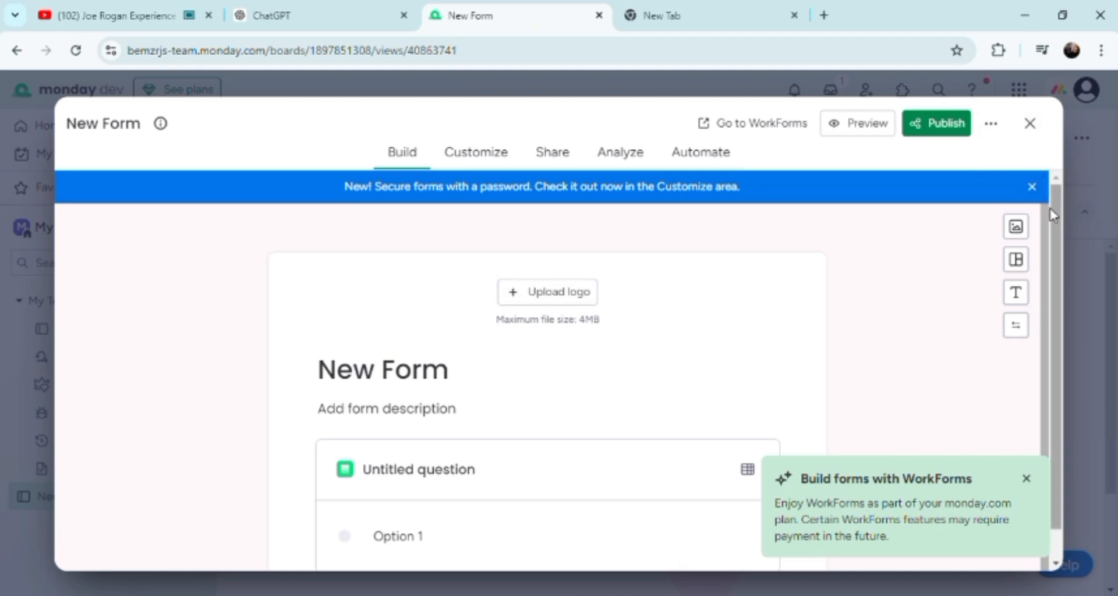
pyautogui.scroll(-1, 1051, 214)
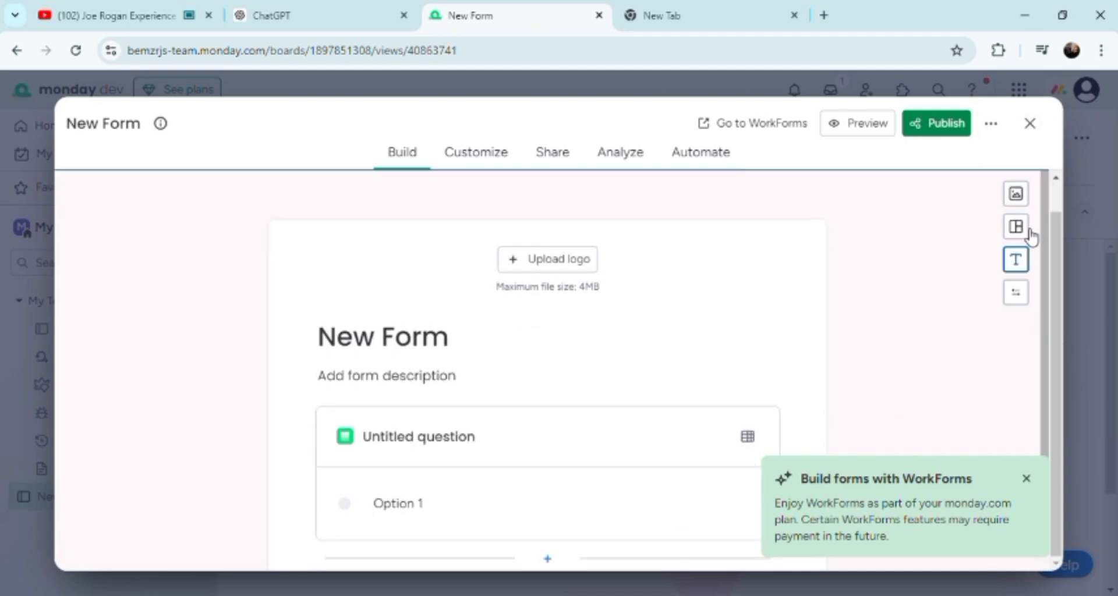
pyautogui.click(1030, 124)
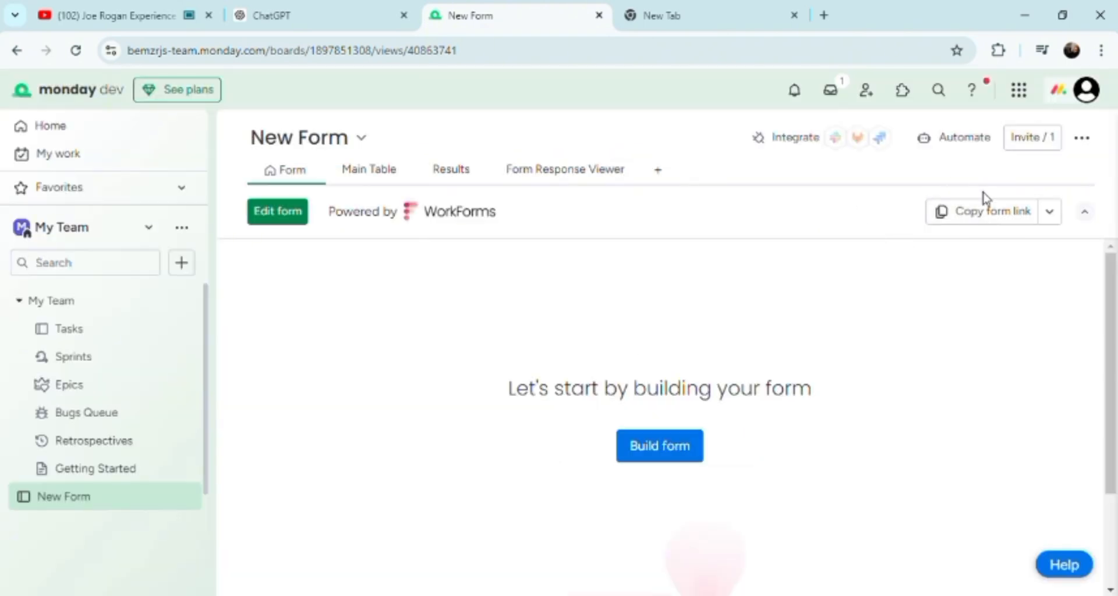
# Show the New Form board's Form Response Viewer, previewing the New Form card
pyautogui.click(1052, 214)
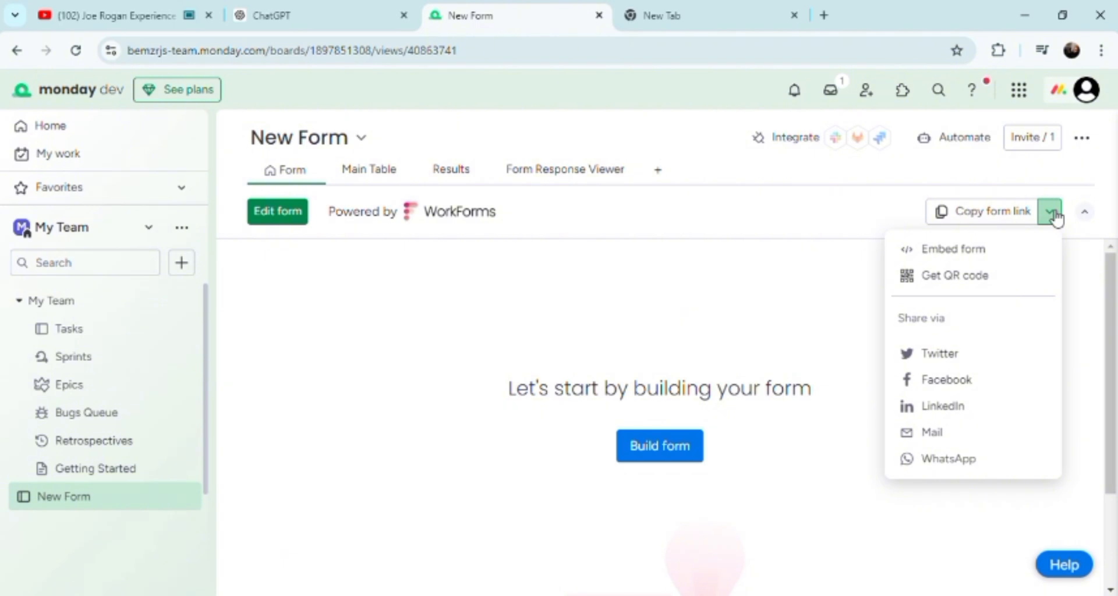
pyautogui.click(575, 174)
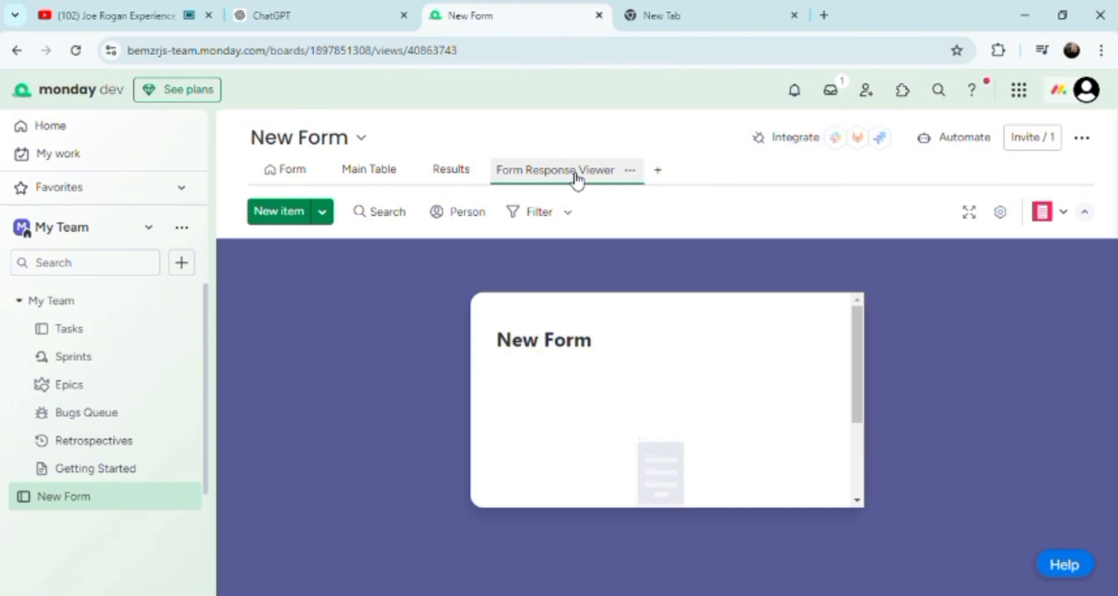
# Review New Form's empty Results, dismiss Invite members, and return to the Tasks board
pyautogui.click(445, 172)
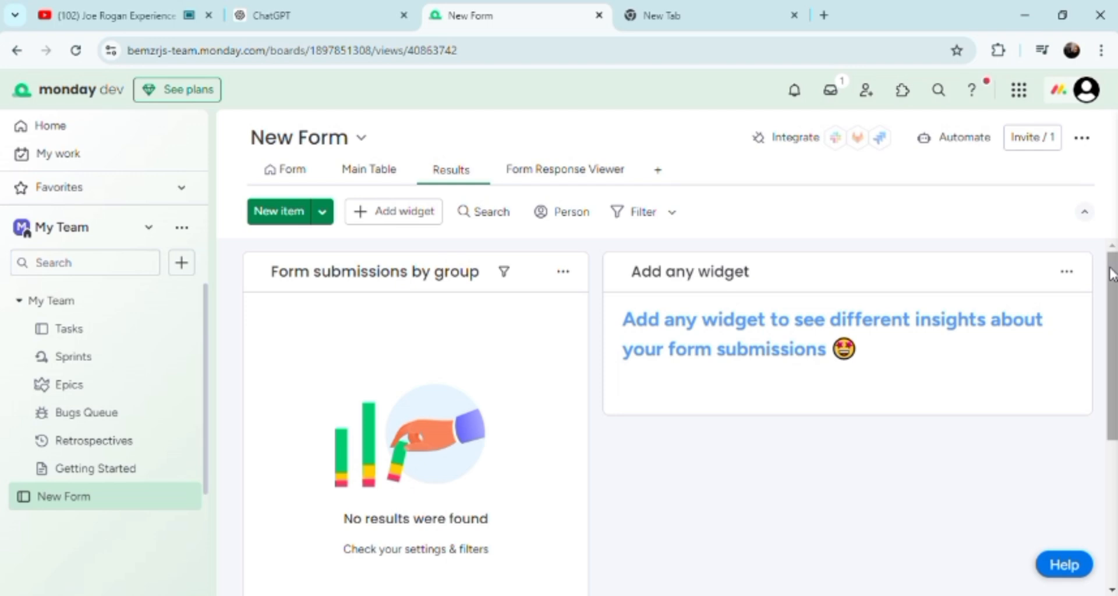
pyautogui.moveTo(1111, 273); pyautogui.dragTo(1111, 410)
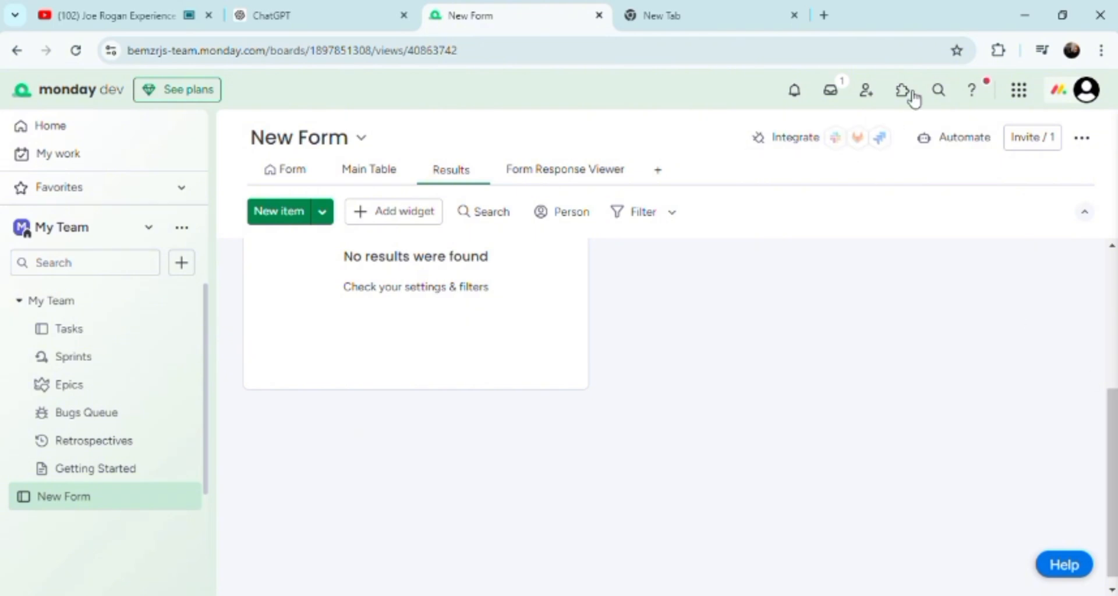
pyautogui.click(868, 91)
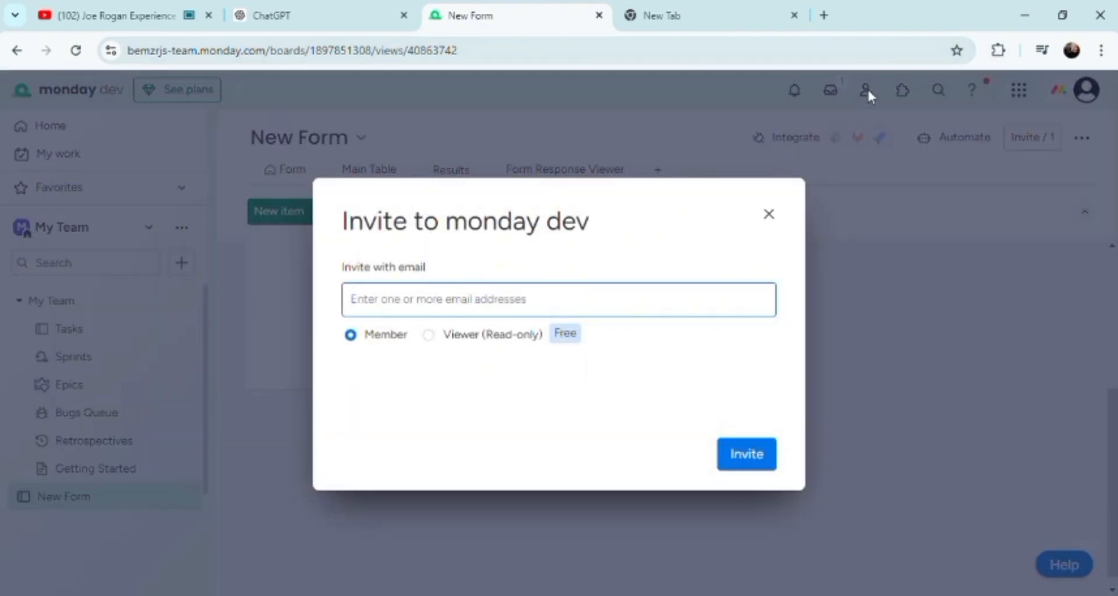
pyautogui.click(767, 214)
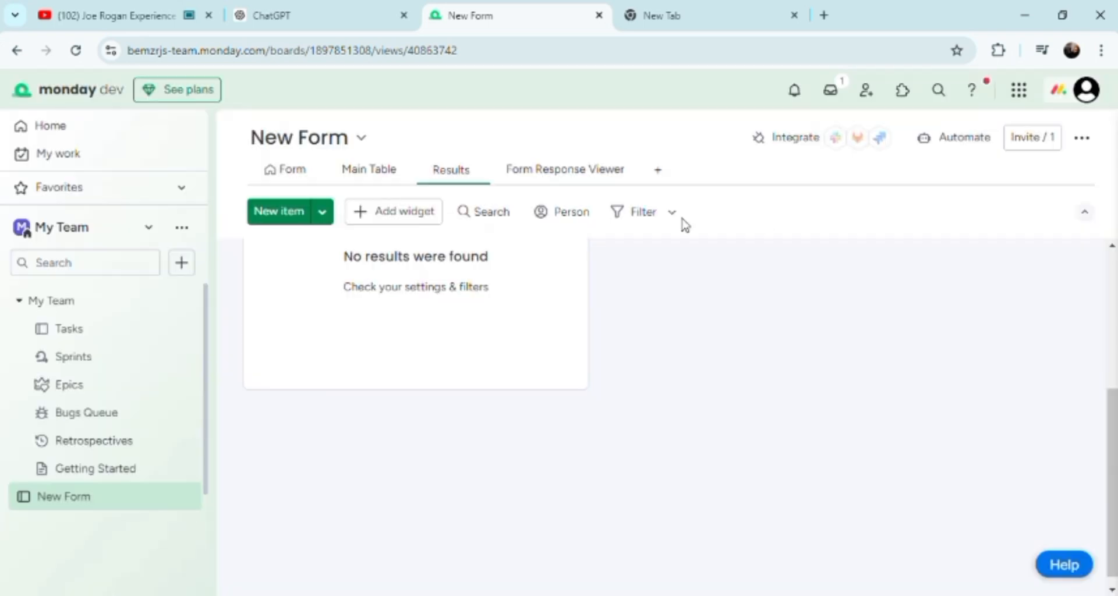
pyautogui.click(164, 336)
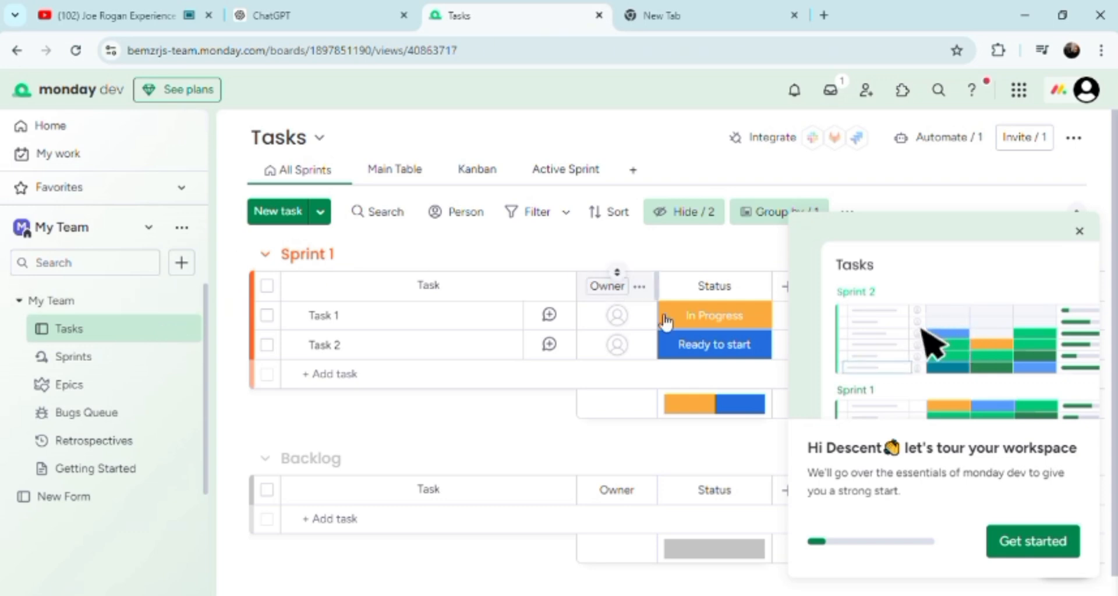
# Open the status picker on Task 1's In Progress cell in Sprint 1
pyautogui.click(699, 330)
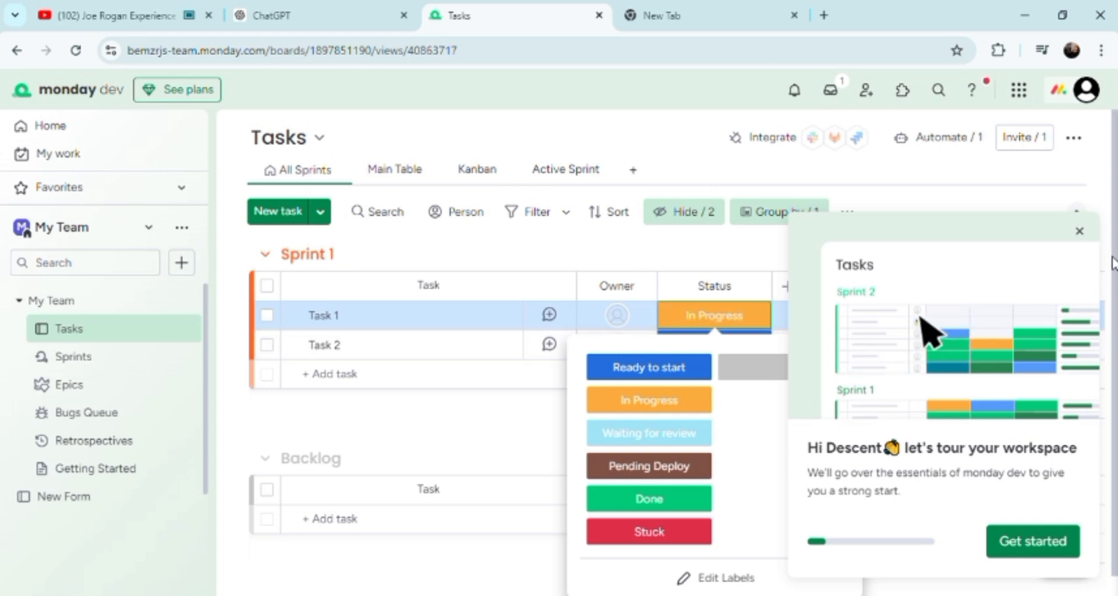
# Set Task 1's status to Pending Deploy and dismiss the workspace tour panel
pyautogui.moveTo(1113, 257); pyautogui.dragTo(1108, 361)
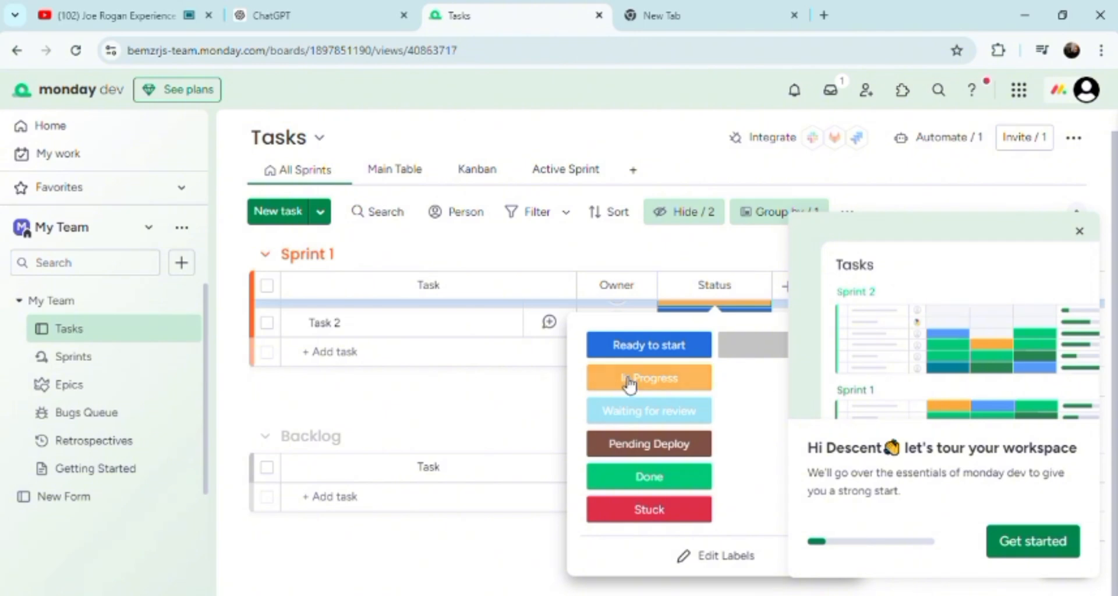
pyautogui.click(641, 447)
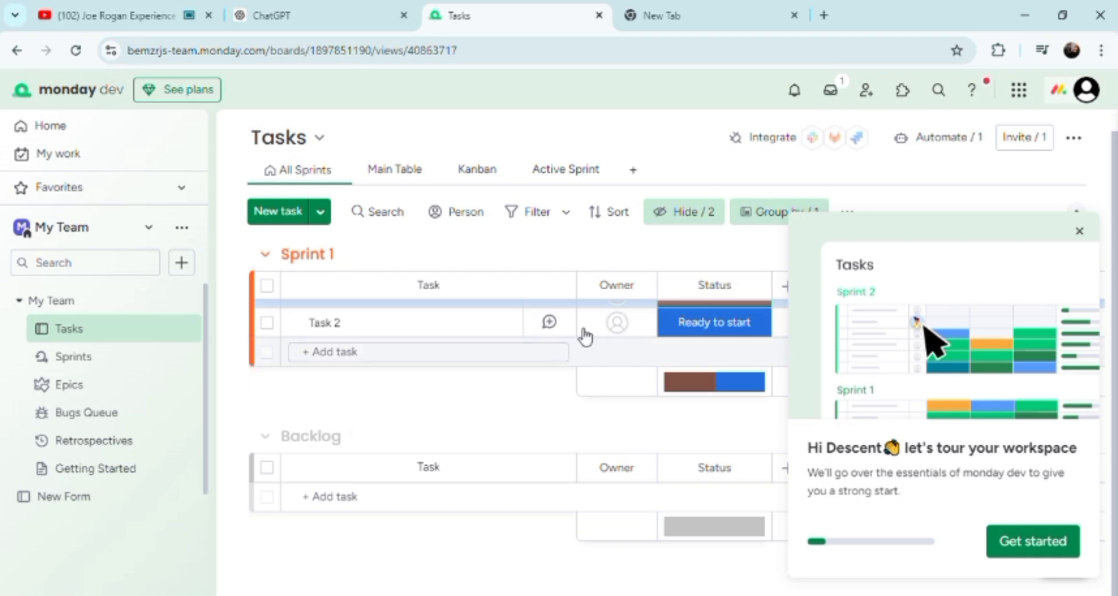
pyautogui.click(616, 280)
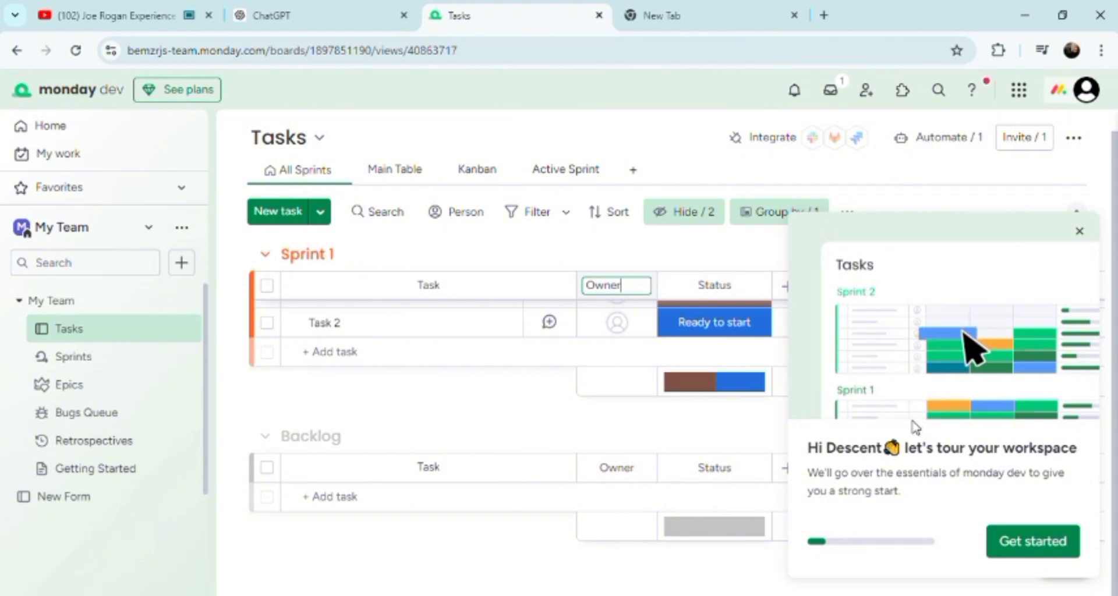
pyautogui.click(1078, 232)
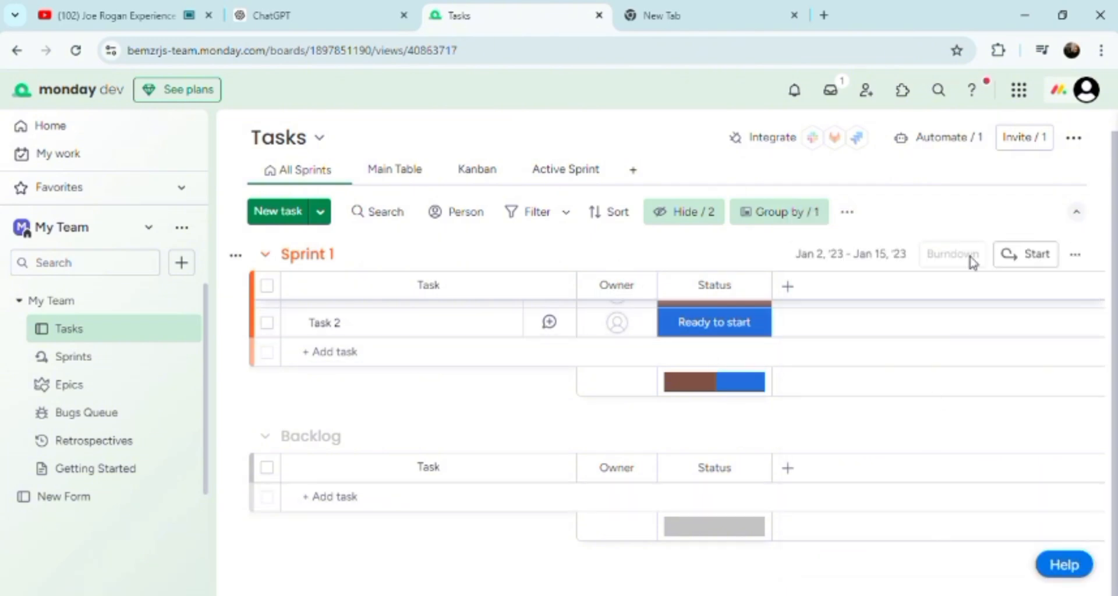
# View the Tasks board as Kanban, with Task 1 under Pending Deploy and Task 2 under Ready to start
pyautogui.click(843, 263)
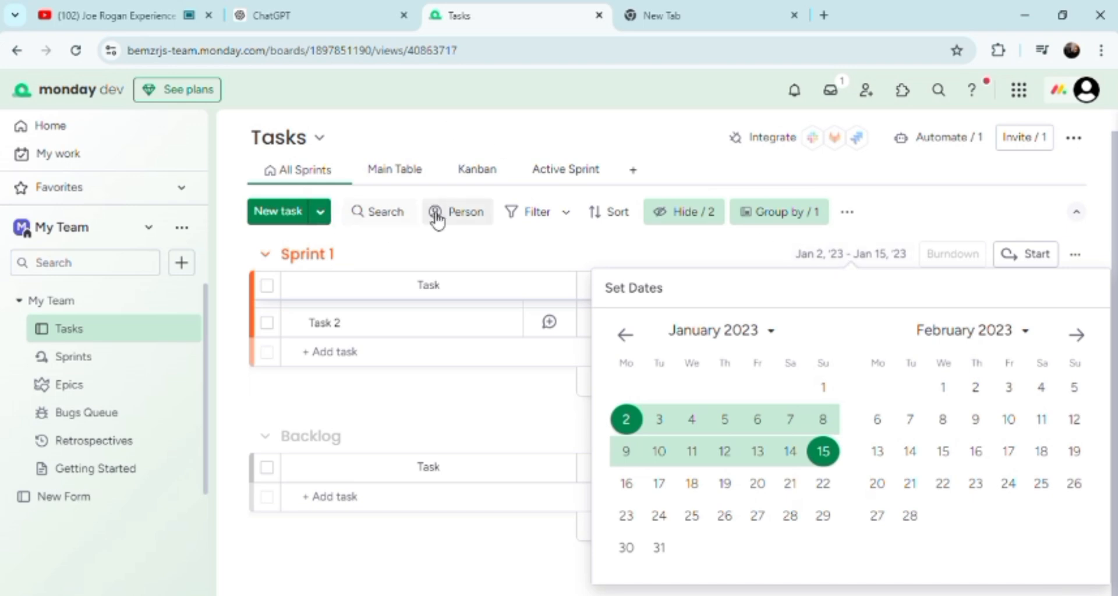
pyautogui.click(470, 182)
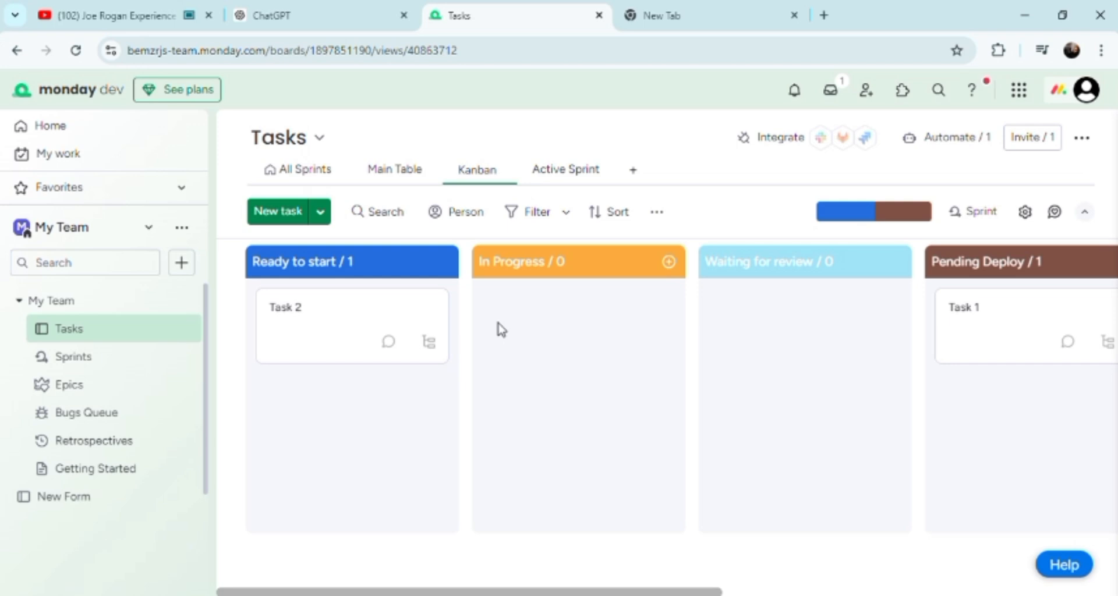
pyautogui.moveTo(320, 334)
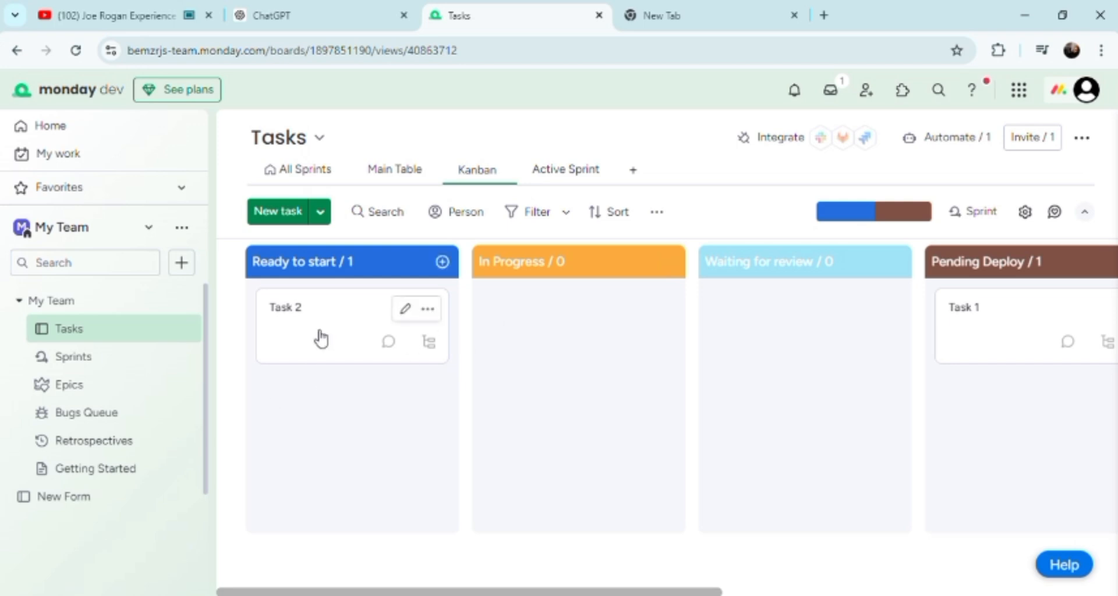
pyautogui.click(410, 318)
pyautogui.click(181, 263)
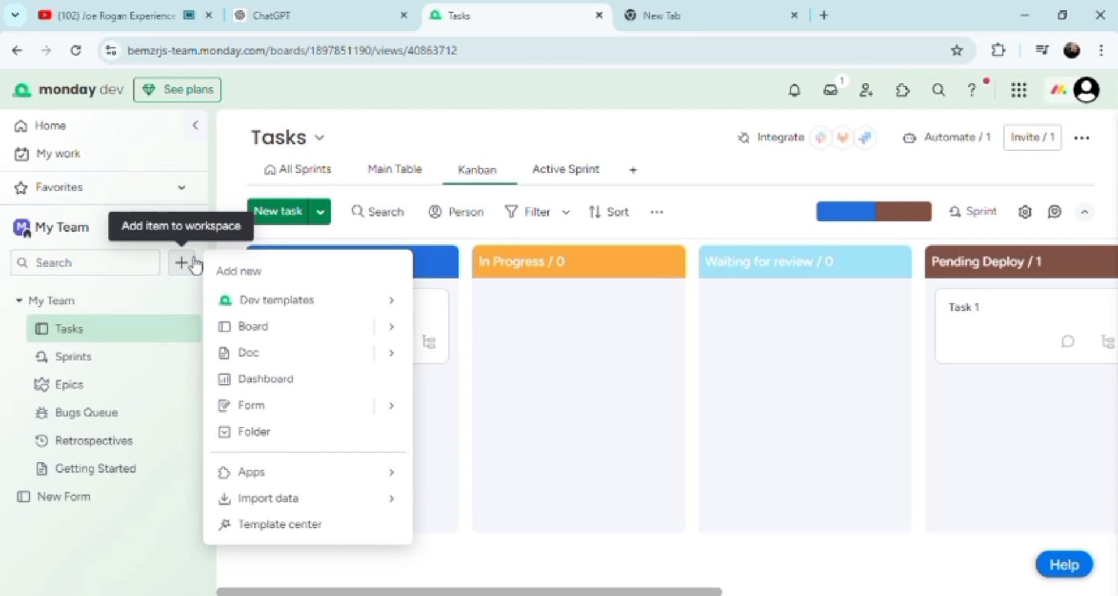
# Create a second form named New Form in the My Team workspace
pyautogui.click(289, 417)
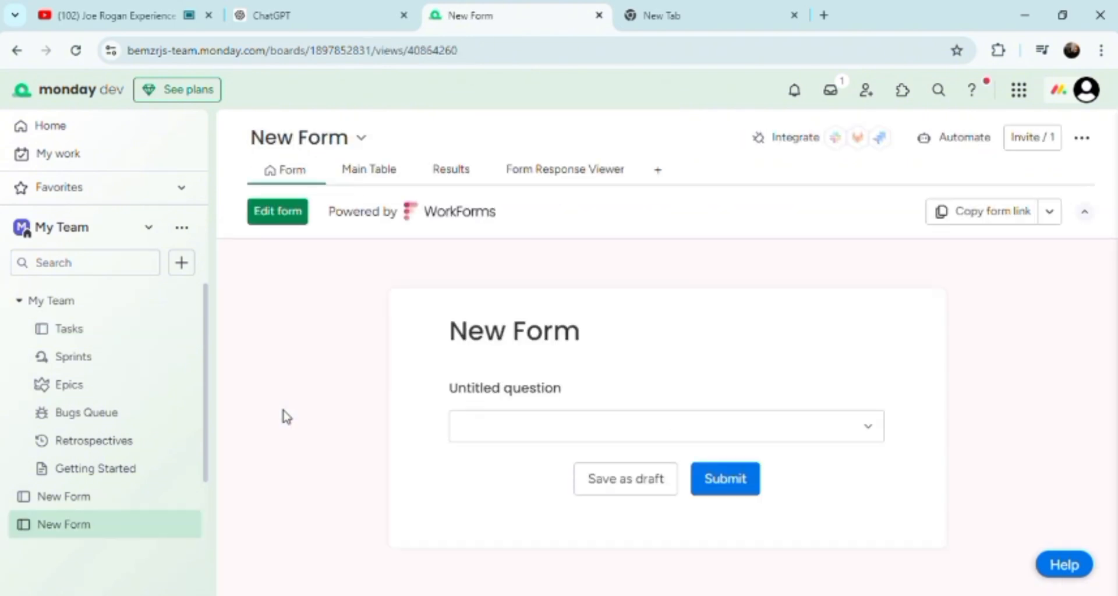
# Submit the New Form with its Untitled question left blank, discarding a typed search for a person's whereabouts
pyautogui.click(495, 426)
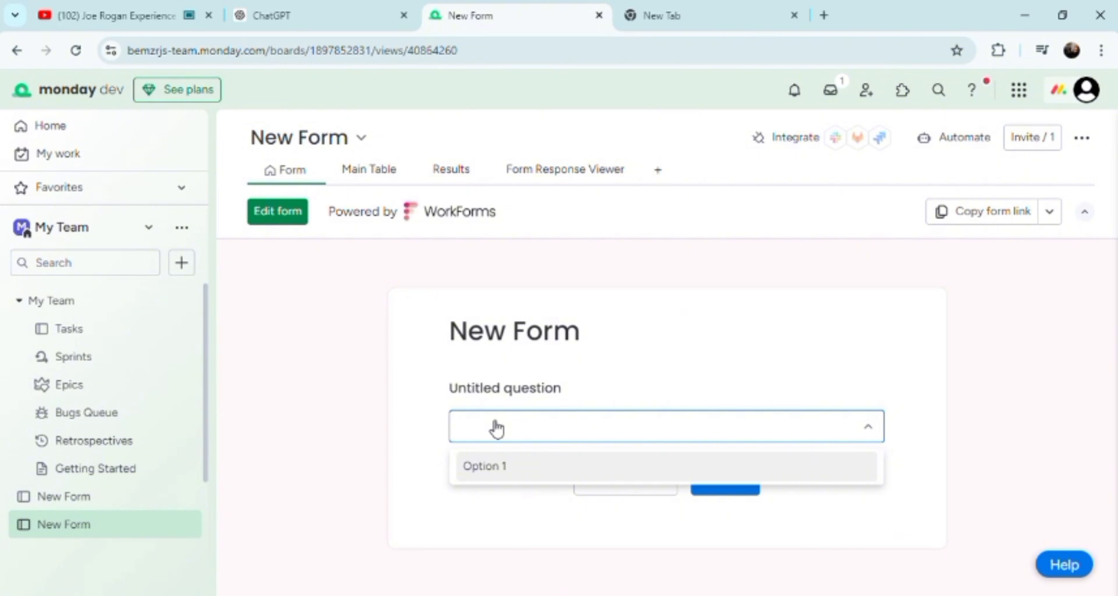
pyautogui.write('wher')
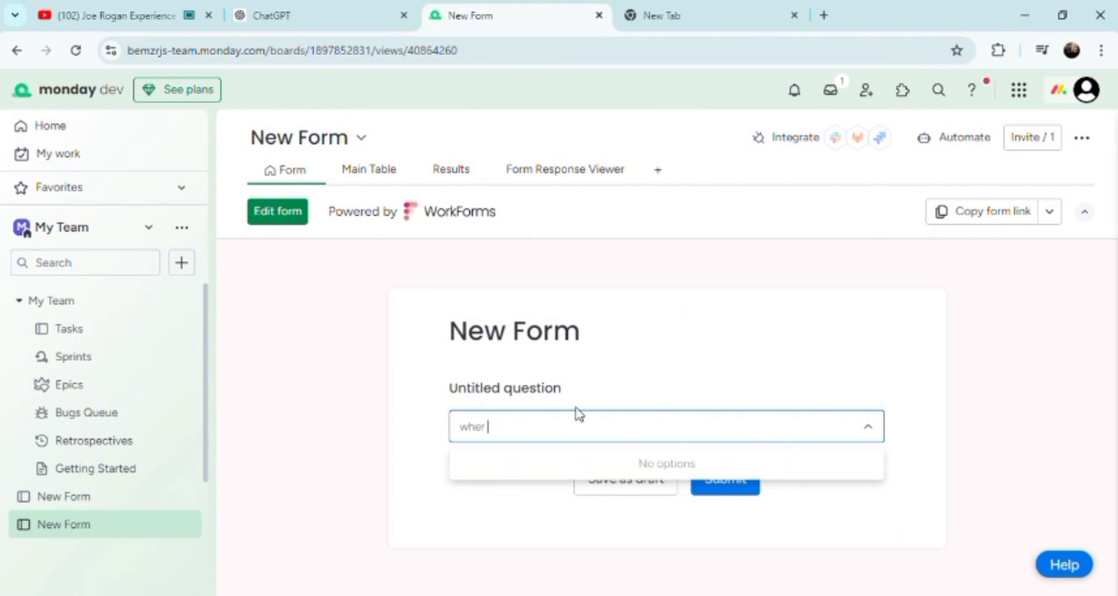
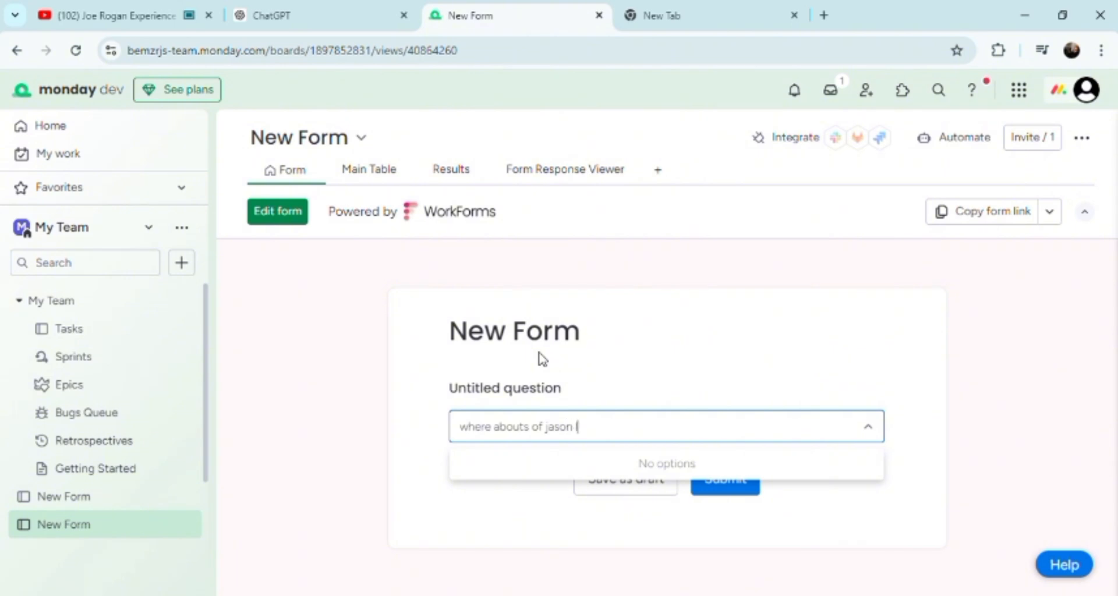
pyautogui.click(981, 438)
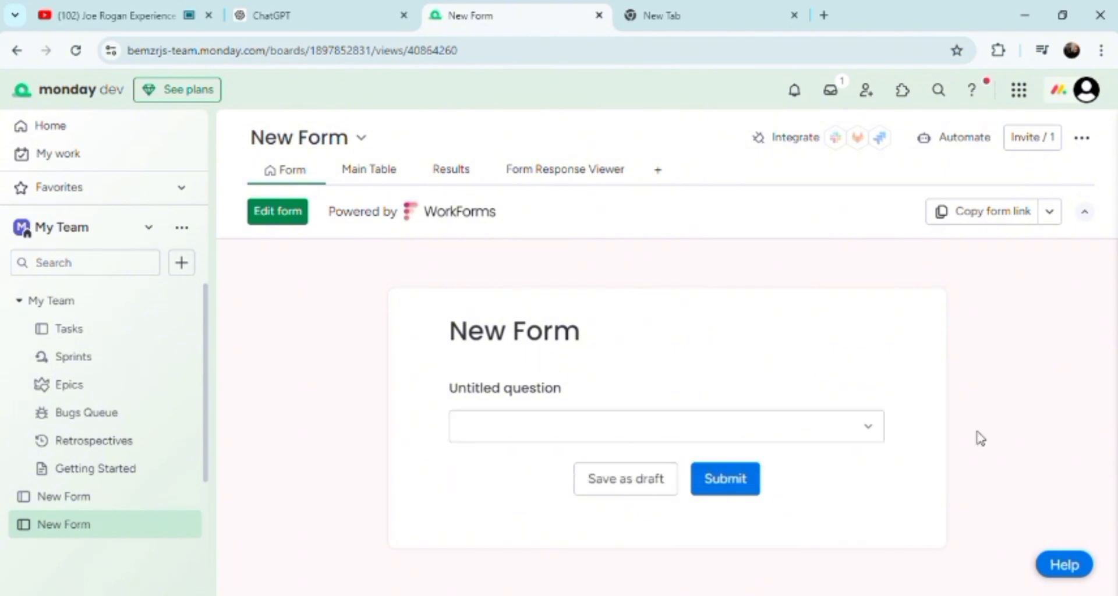
pyautogui.click(725, 480)
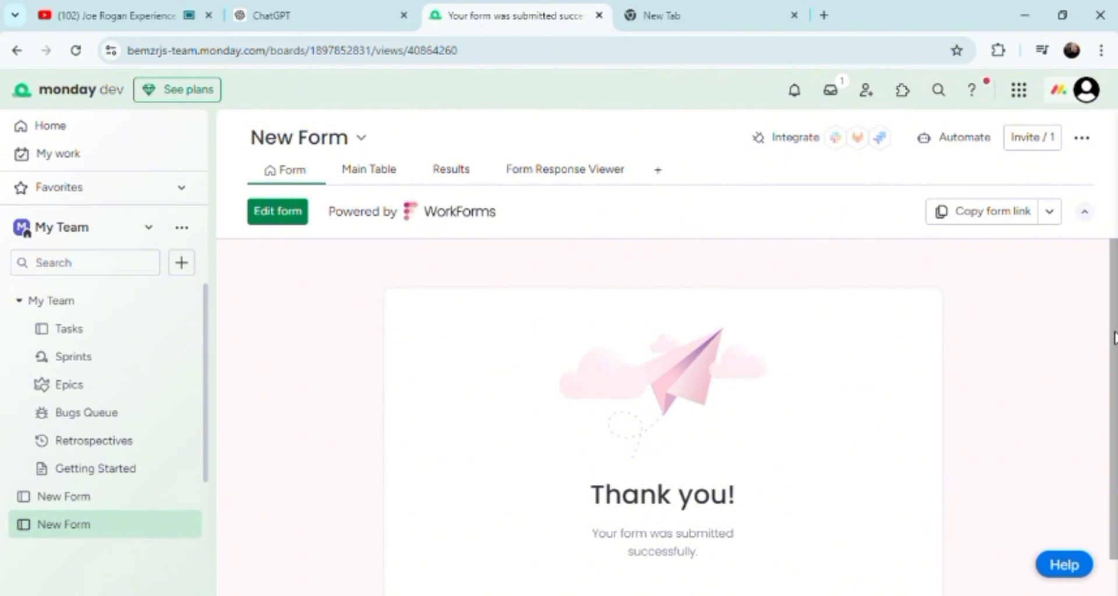
pyautogui.moveTo(1114, 337); pyautogui.dragTo(1115, 375)
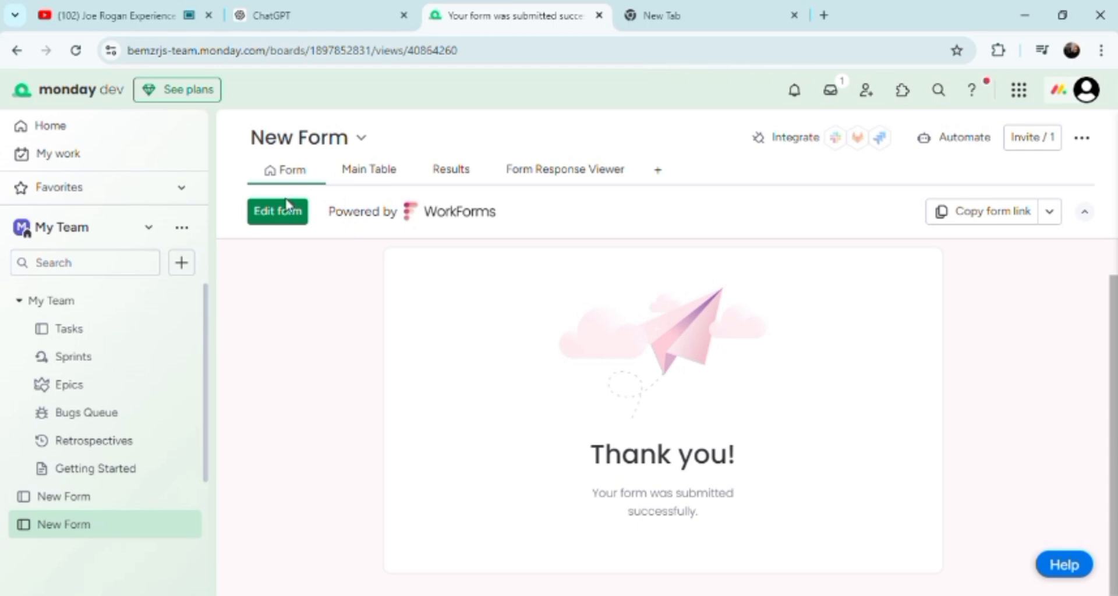
pyautogui.click(278, 213)
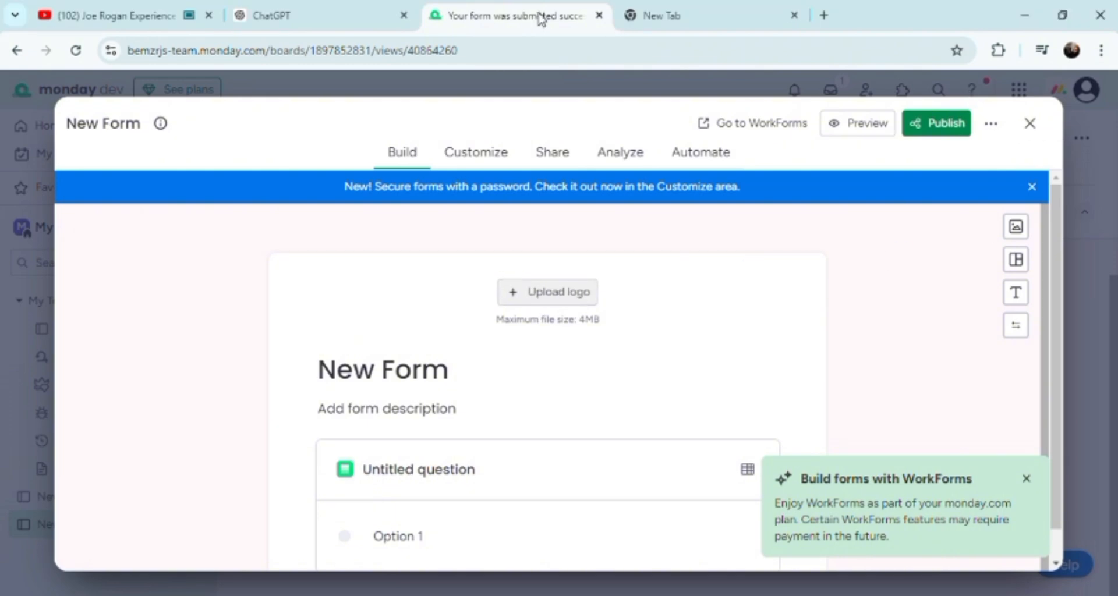
pyautogui.click(1030, 123)
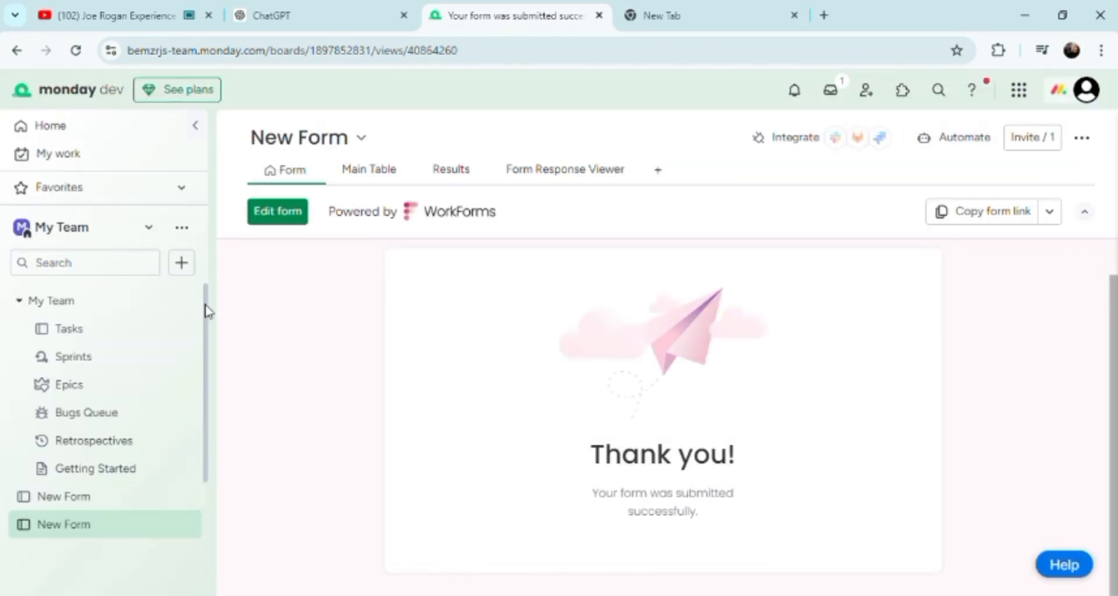
# Open the Epics board from the My Team workspace in the sidebar
pyautogui.click(98, 396)
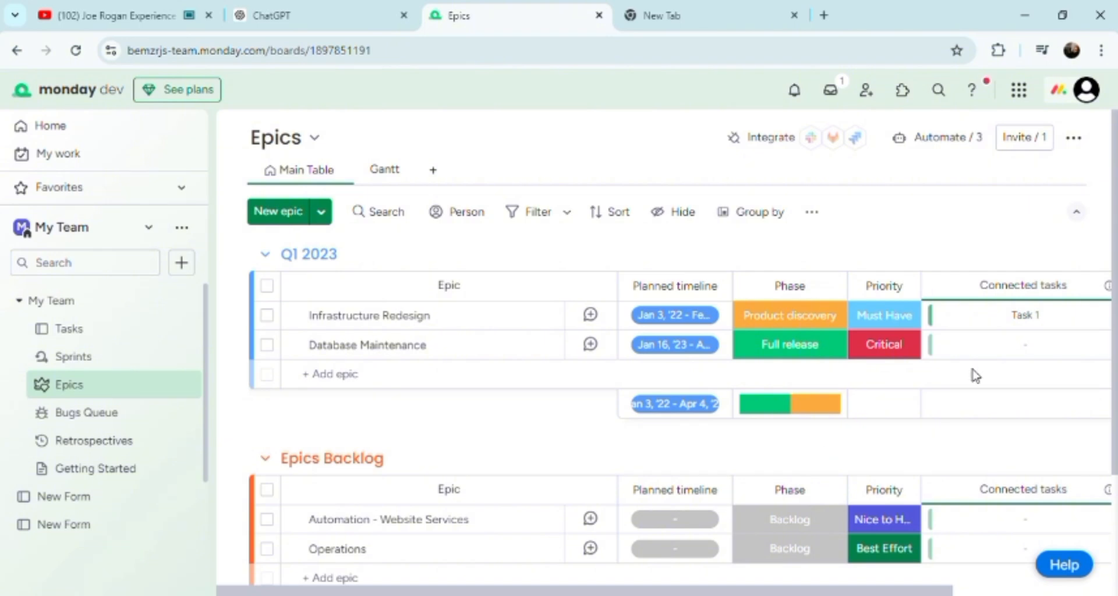
# Change the Automation - Website Services epic's priority in Epics Backlog to Critical
pyautogui.moveTo(1114, 211); pyautogui.dragTo(1104, 348)
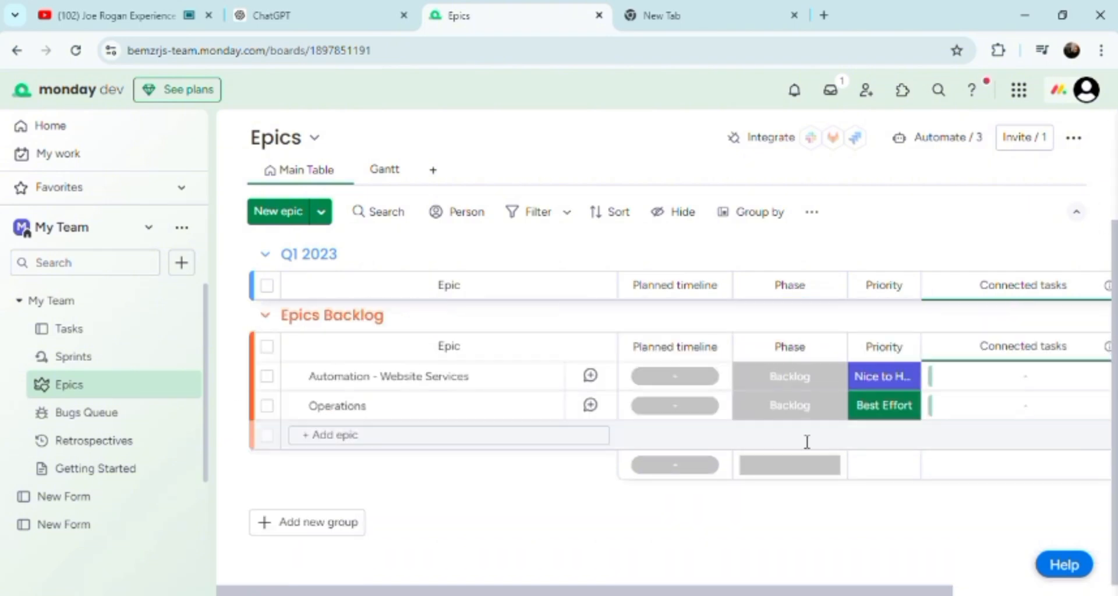
pyautogui.click(898, 372)
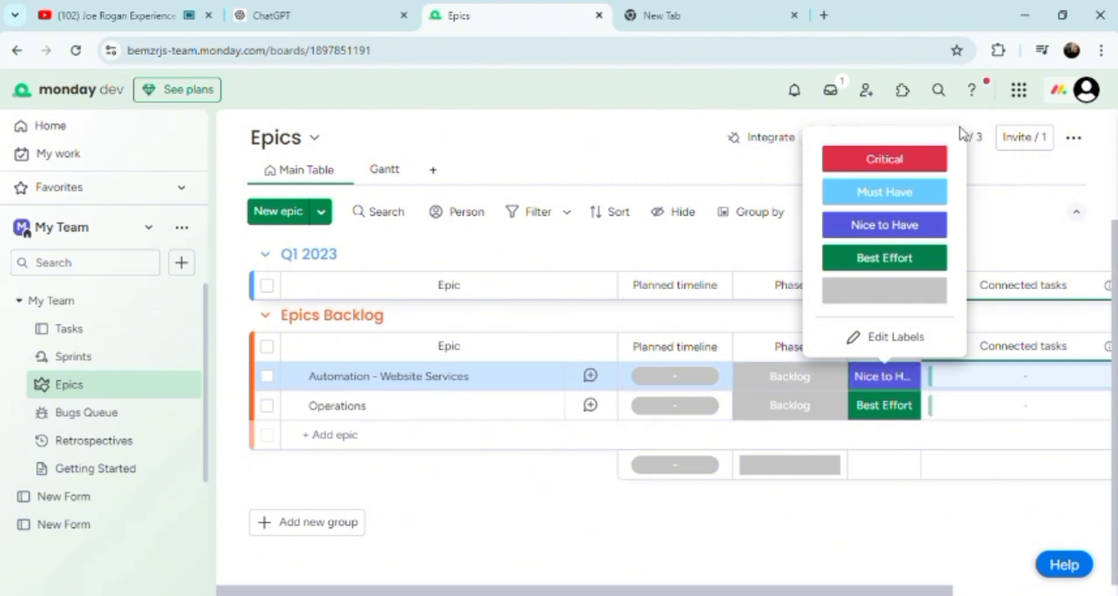
pyautogui.click(919, 163)
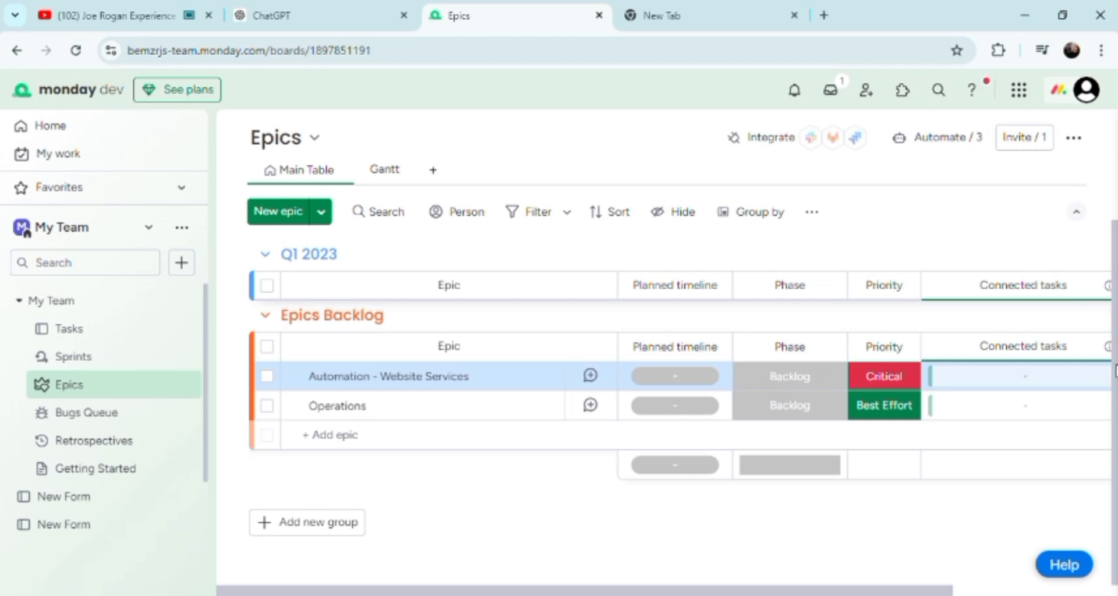
pyautogui.moveTo(1116, 241); pyautogui.dragTo(1116, 216)
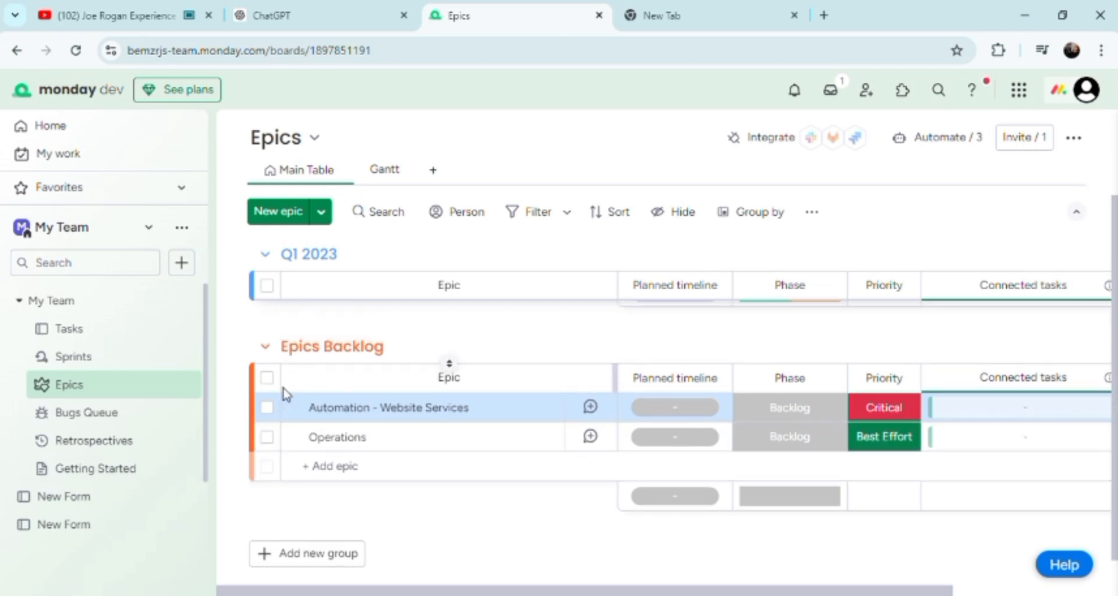
pyautogui.click(267, 379)
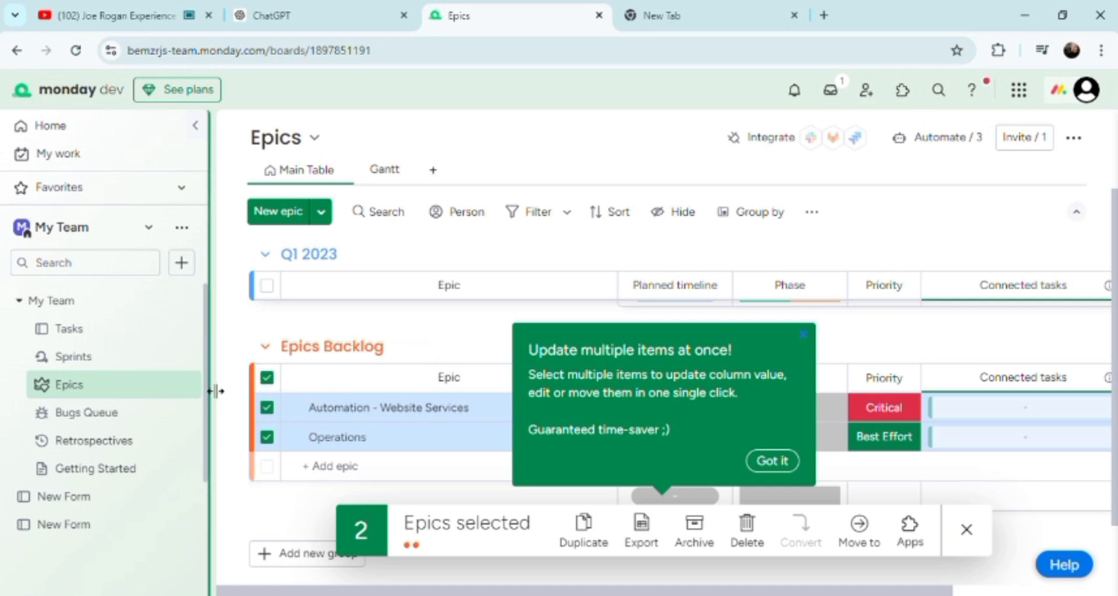
pyautogui.moveTo(215, 391); pyautogui.dragTo(217, 477)
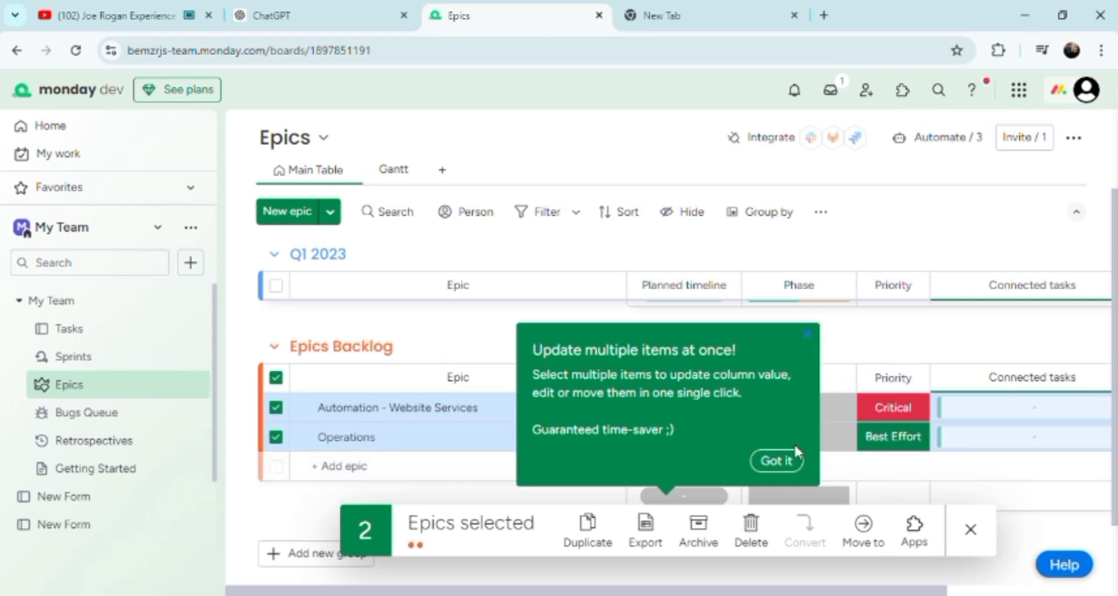
pyautogui.click(792, 461)
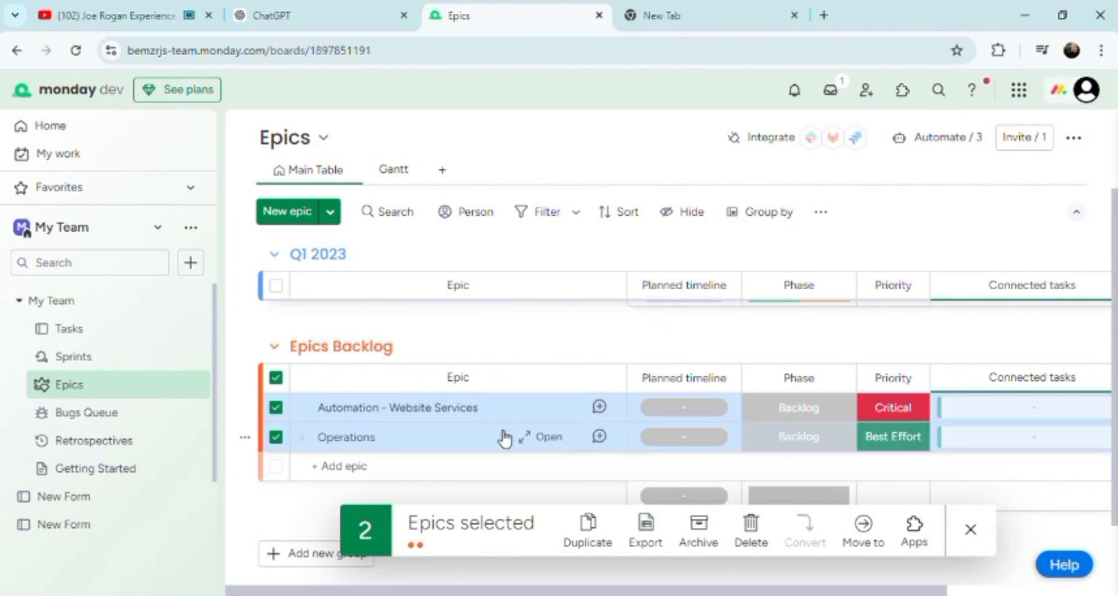
pyautogui.click(600, 438)
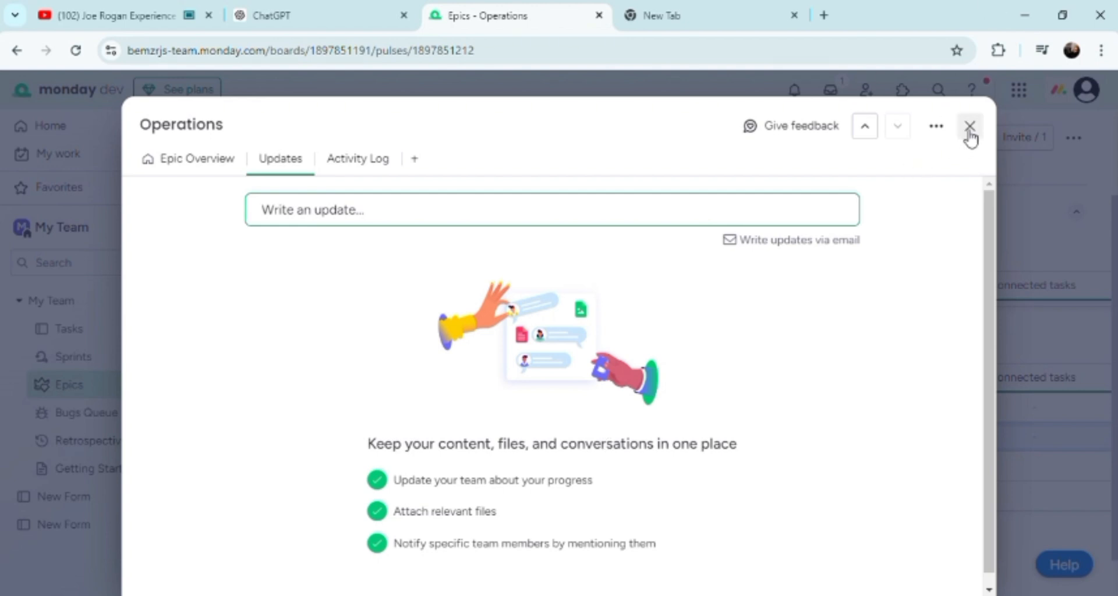
pyautogui.click(974, 130)
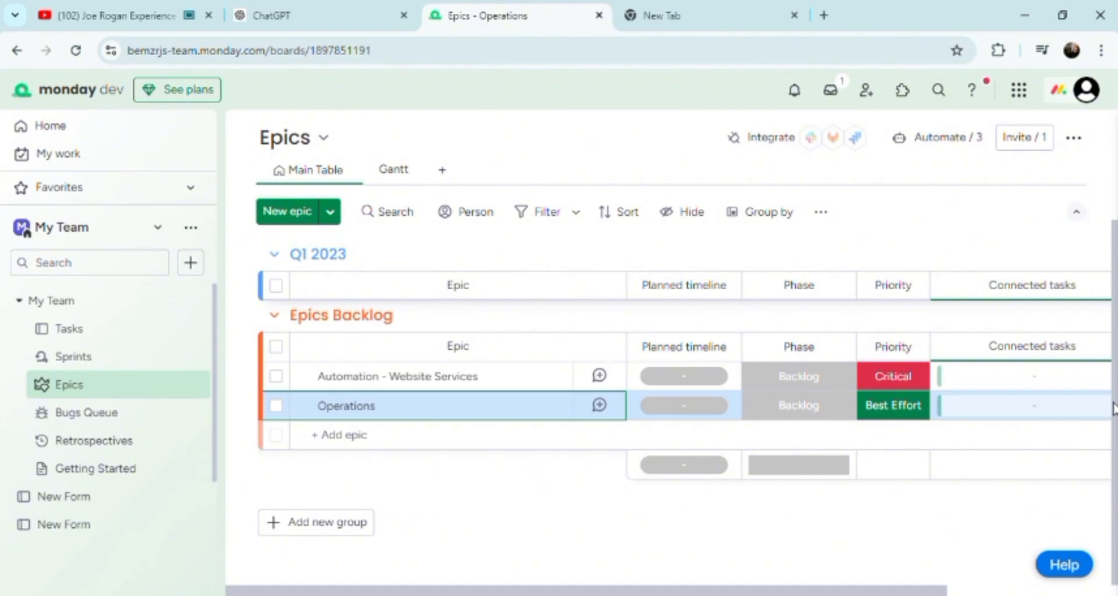
# Go via Sprints and the widened sidebar's Favorites to My Work and dismiss its welcome message
pyautogui.click(114, 361)
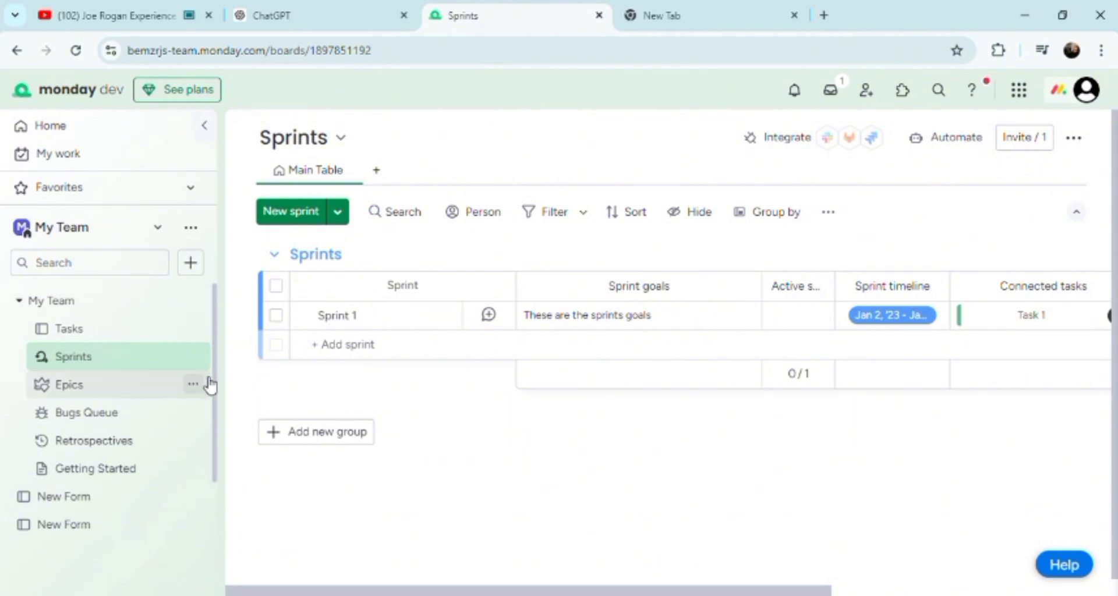
pyautogui.moveTo(223, 400); pyautogui.dragTo(320, 439)
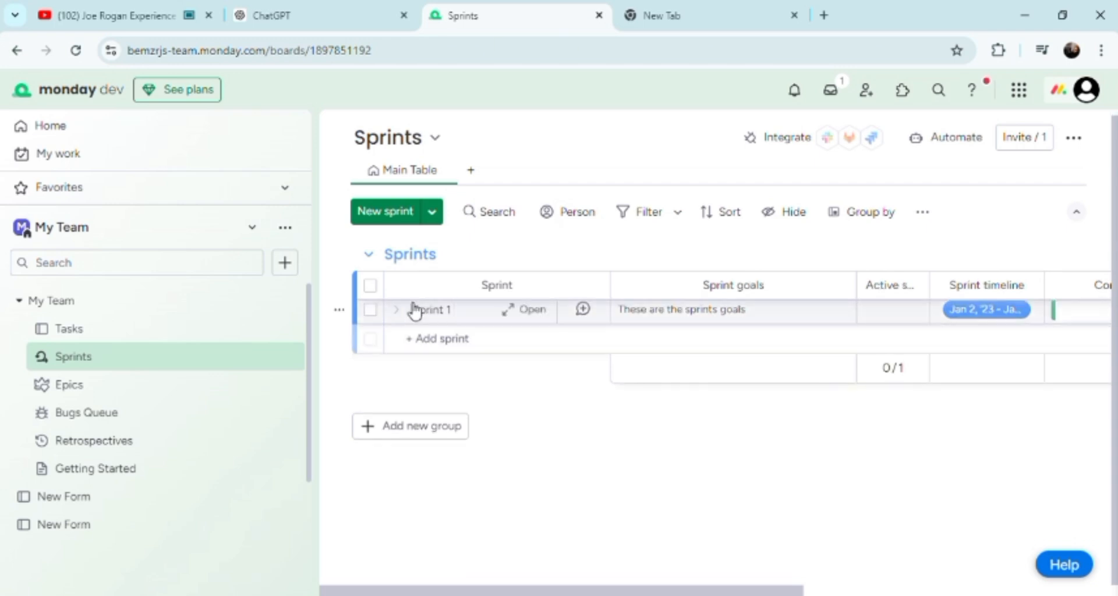
pyautogui.click(287, 189)
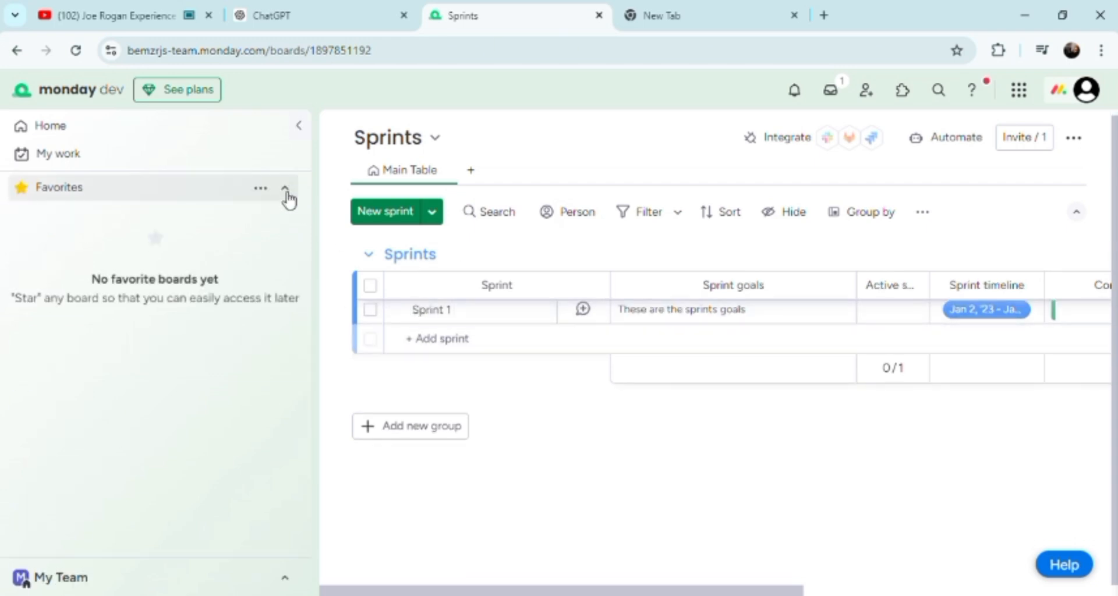
pyautogui.click(162, 156)
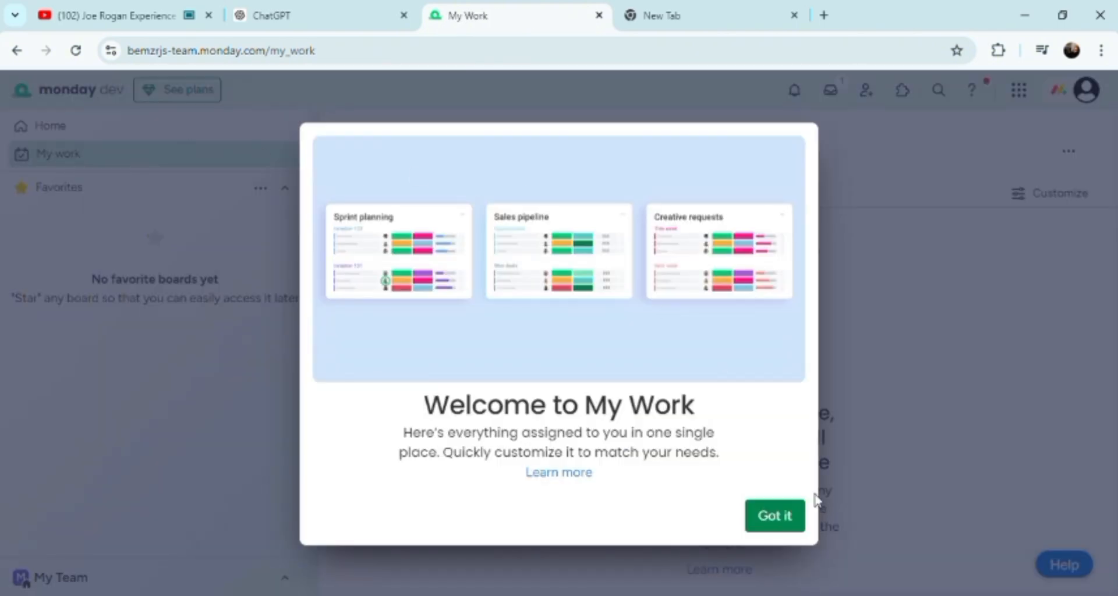
pyautogui.click(778, 519)
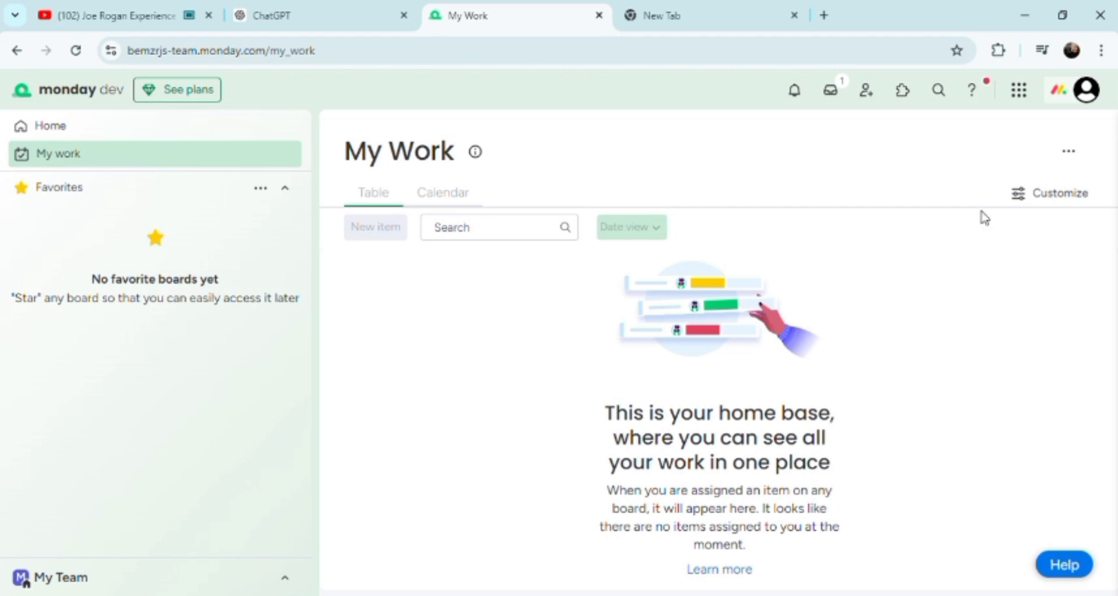